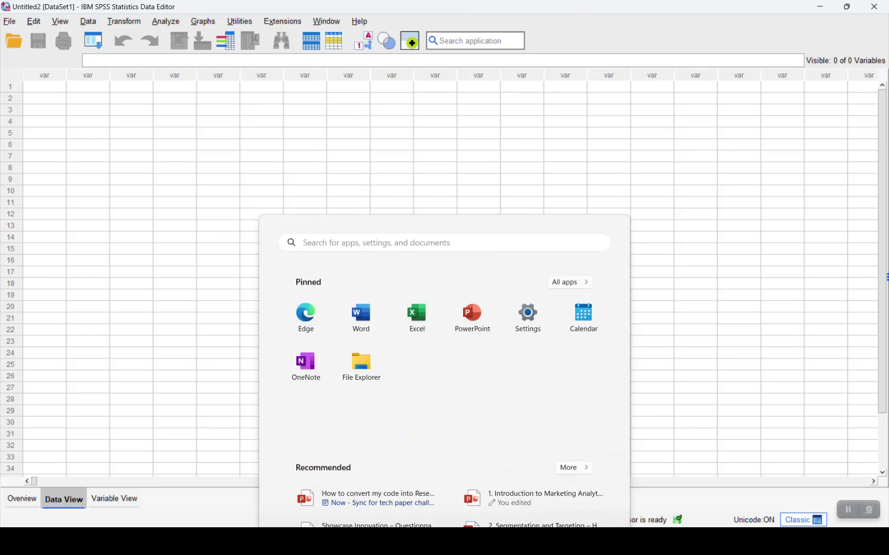
Import Mall_Customers.csv from the Downloads folder as CSV data and minimize the output window.
key("Escape")
key("alt+f")
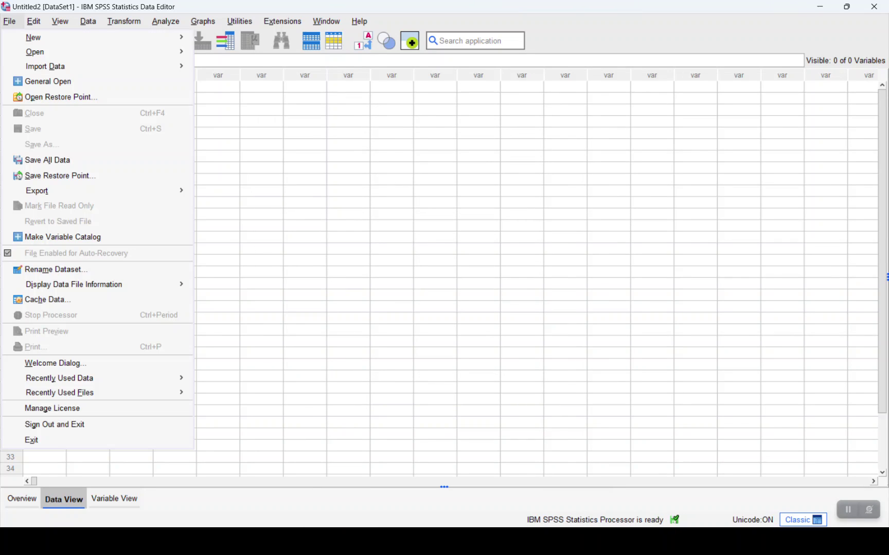
key("Down")
key("Down")
key("Right")
key("Down")
key("Down")
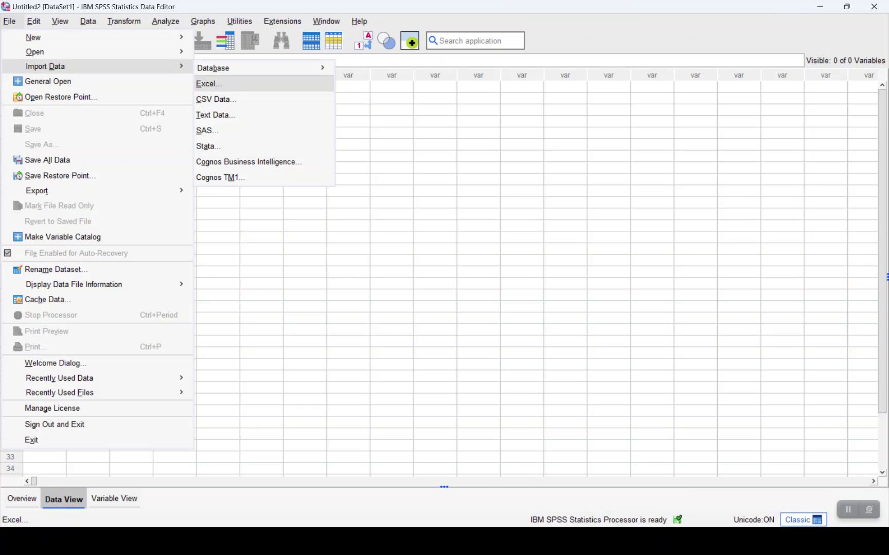
key("Return")
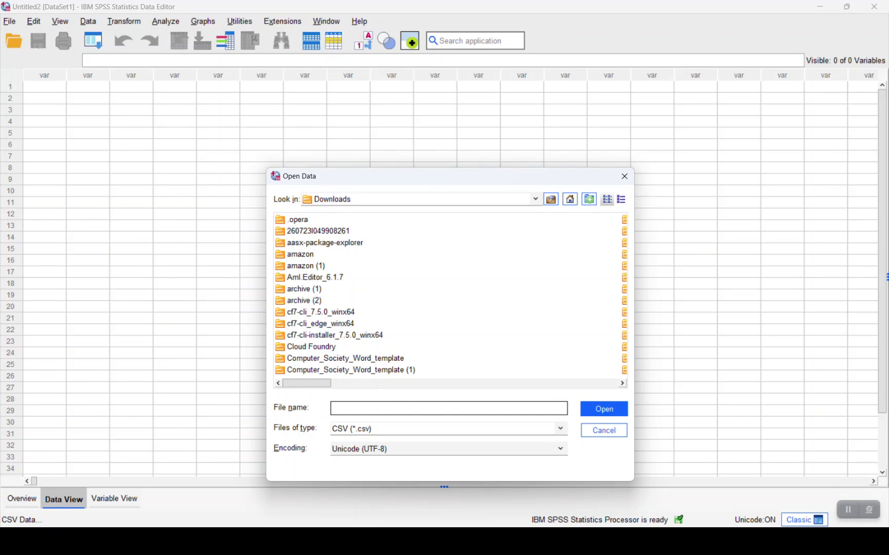
scroll(450, 295, "down", 2)
scroll(449, 296, "down", 4)
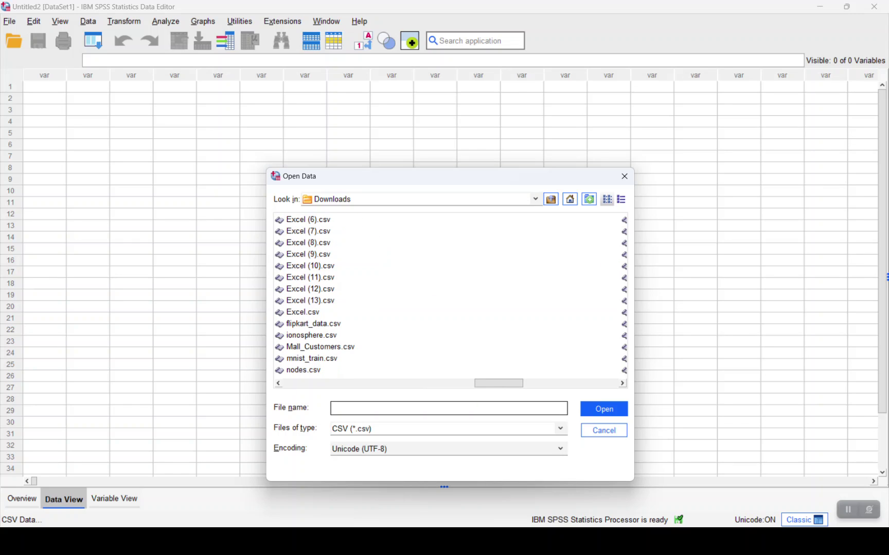
double_click(320, 347)
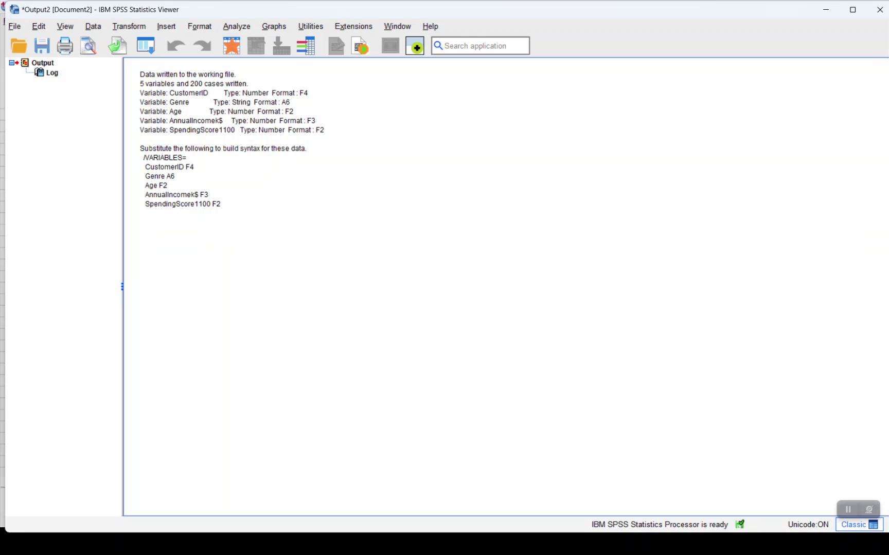
left_click(825, 9)
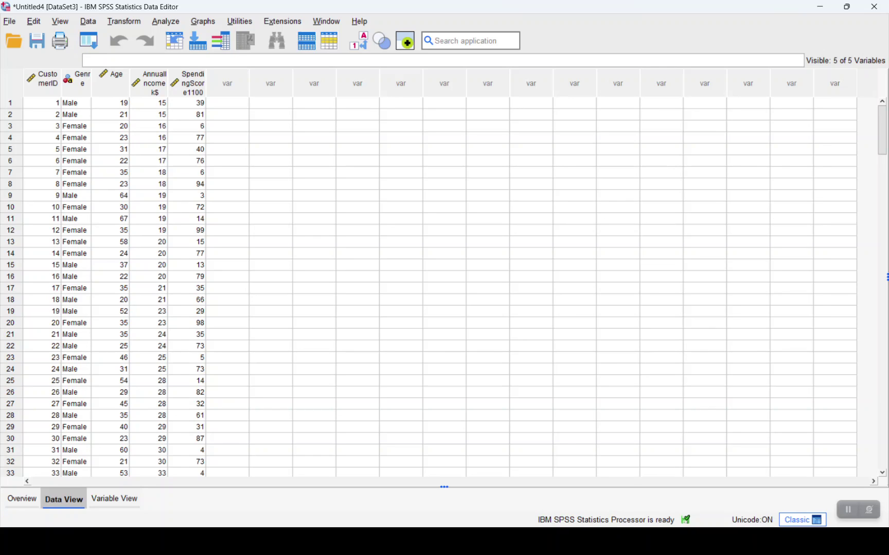
Set up a Descriptives analysis of Age, AnnualIncomek$ and SpendingScore1100 with standardized values saved as variables.
key("alt+a")
key("Down")
key("Down")
key("Down")
key("Down")
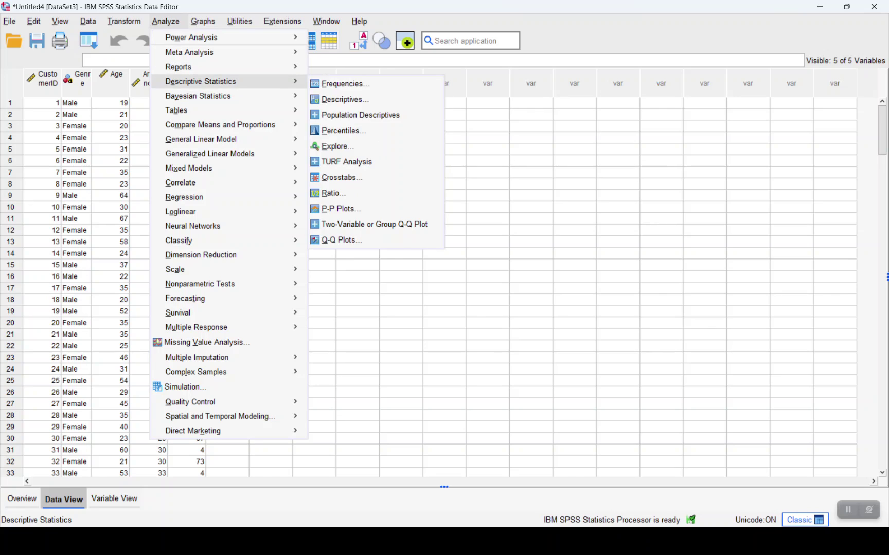
key("Right")
key("Left")
key("Up")
key("Down")
key("Right")
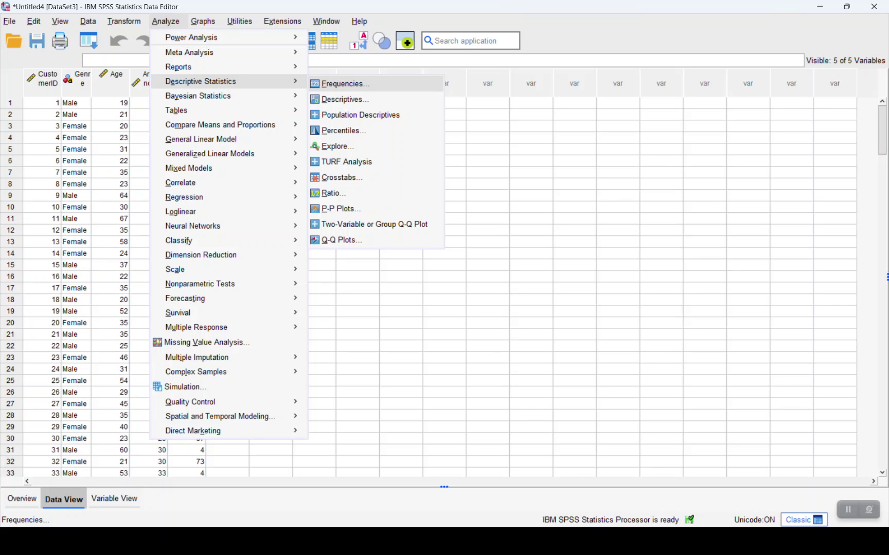
key("Down")
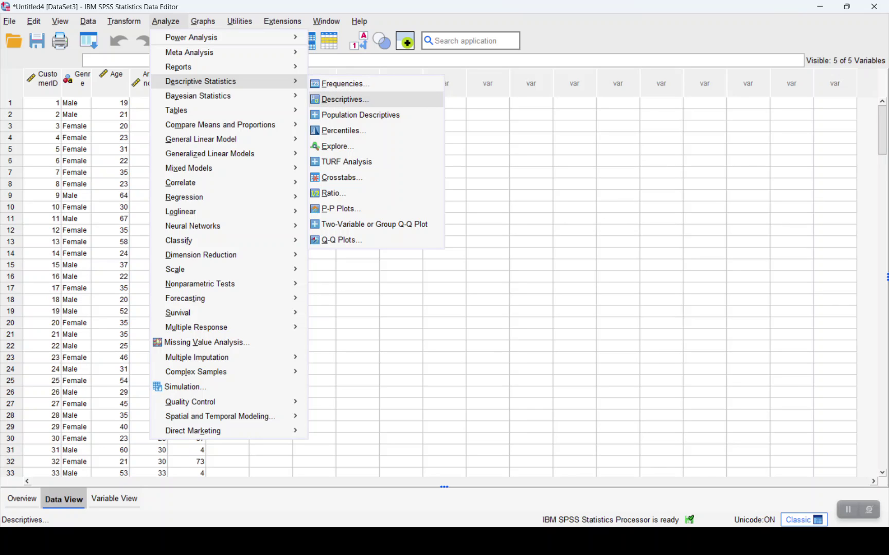
key("Return")
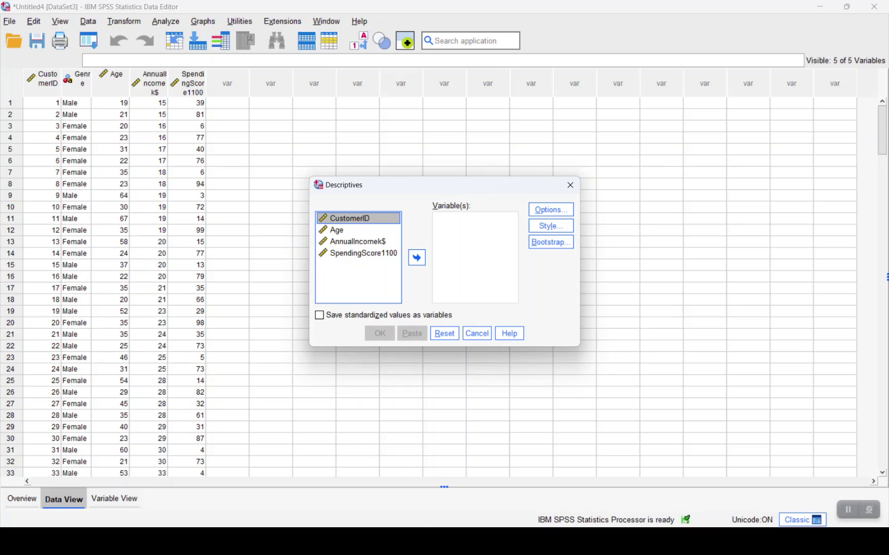
left_click(358, 253)
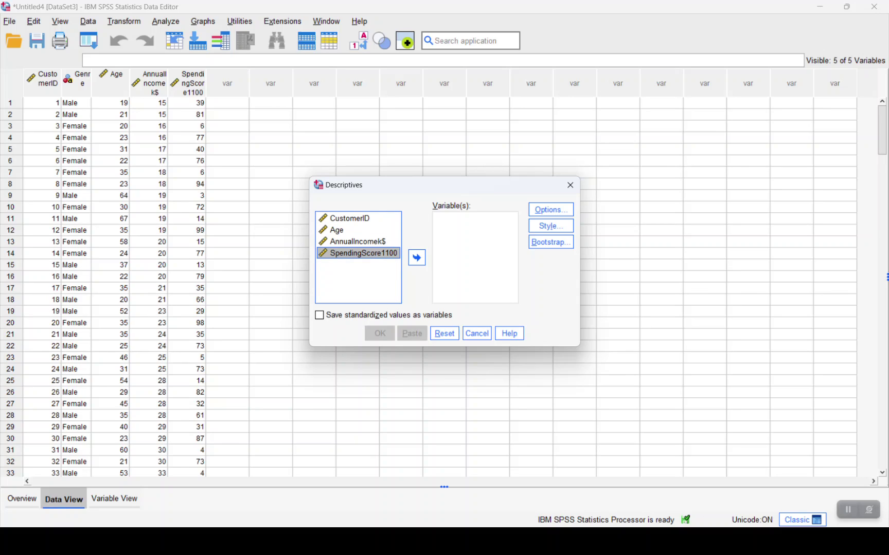
left_click(358, 230, "shift")
left_click(319, 315)
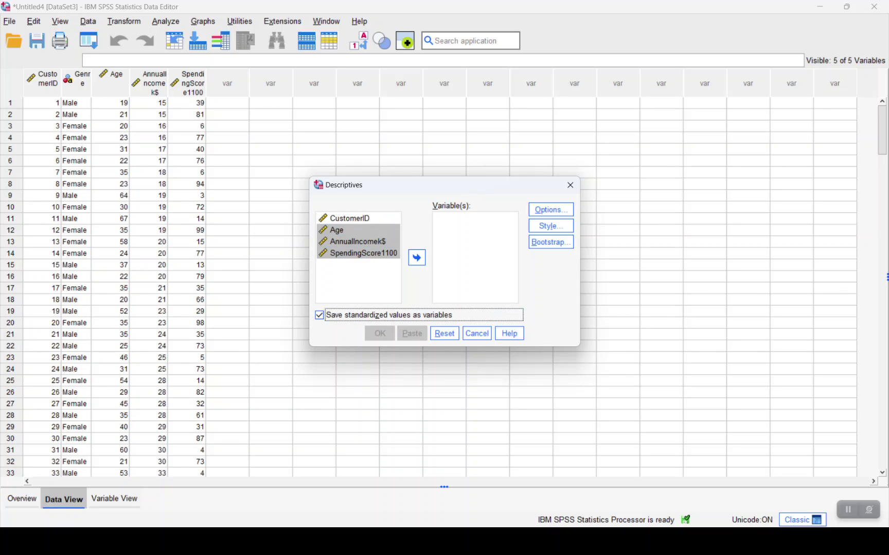
left_click(417, 258)
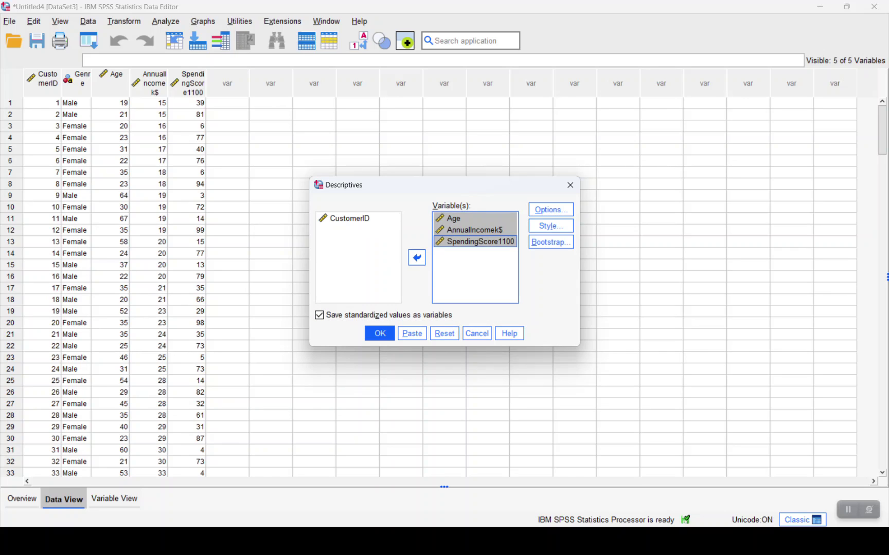
Review the Options, Table Style and Bootstrap settings of the Descriptives analysis without changing them.
left_click(550, 209)
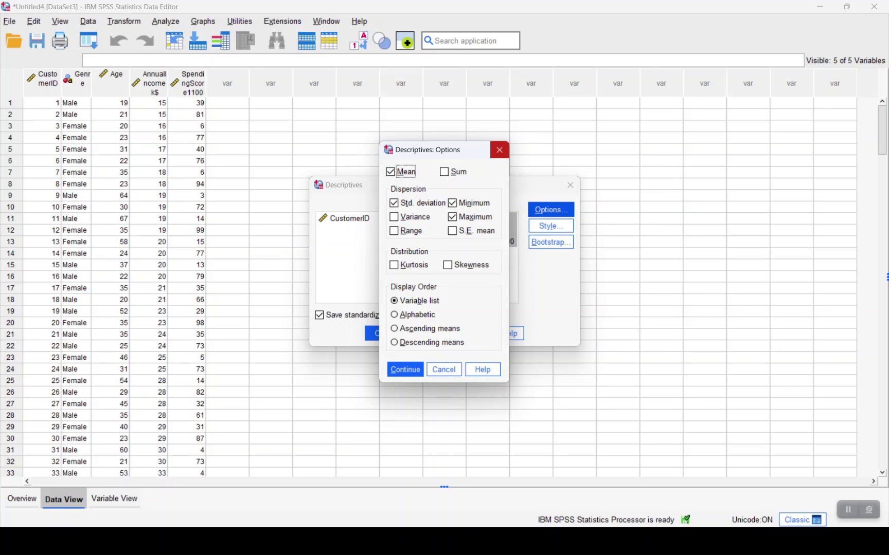
left_click(499, 149)
left_click(550, 226)
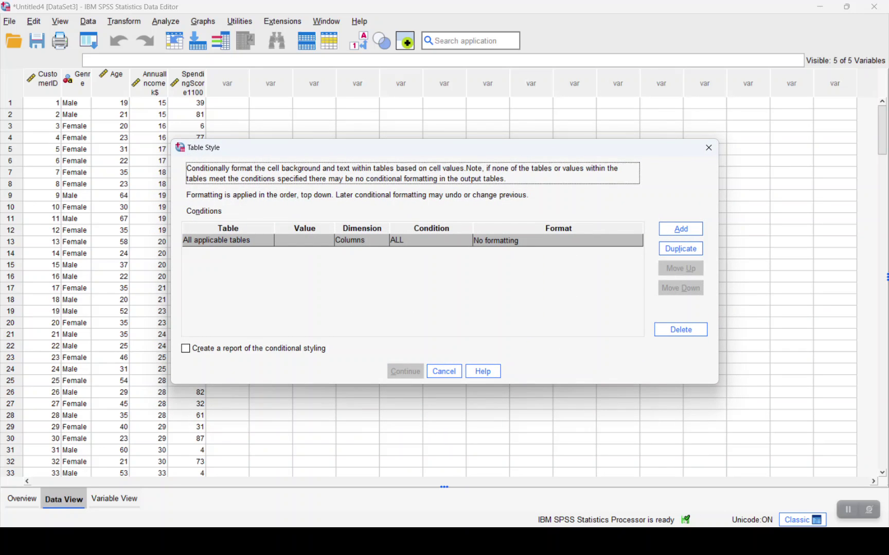
left_click(708, 148)
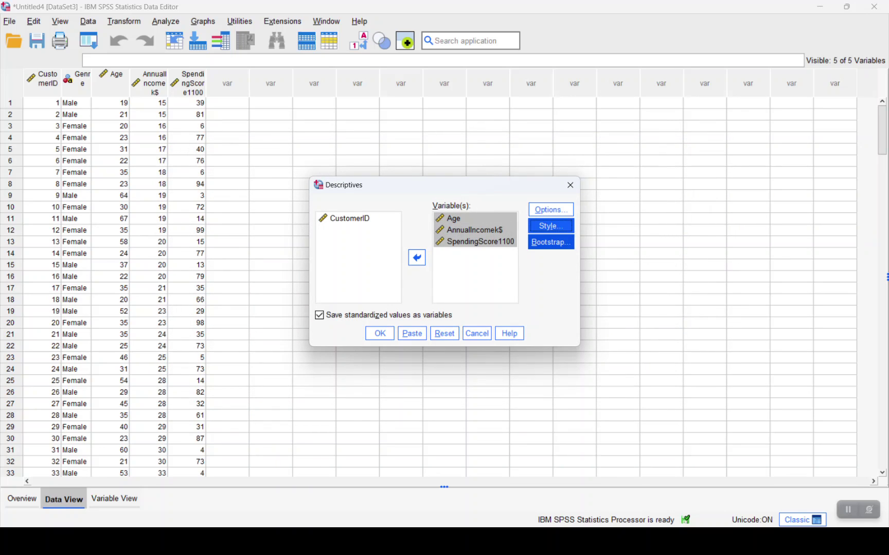
left_click(551, 242)
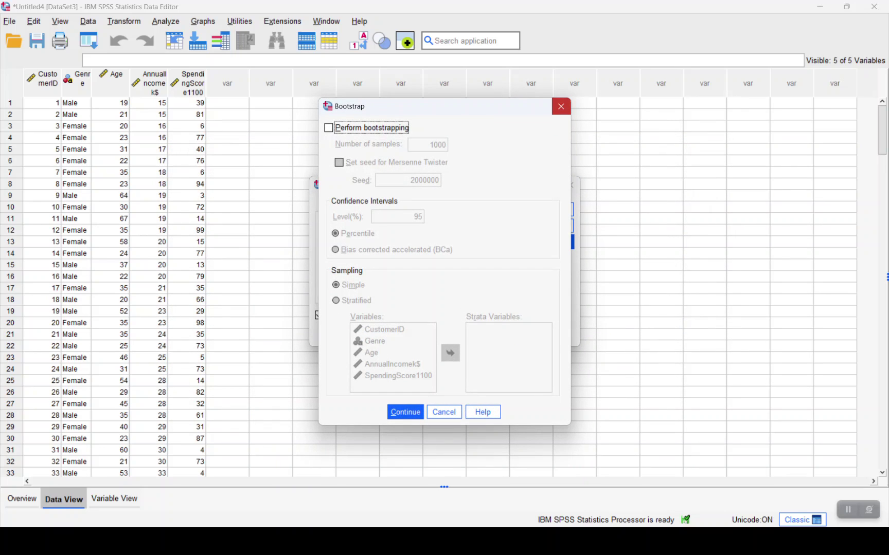
left_click(561, 106)
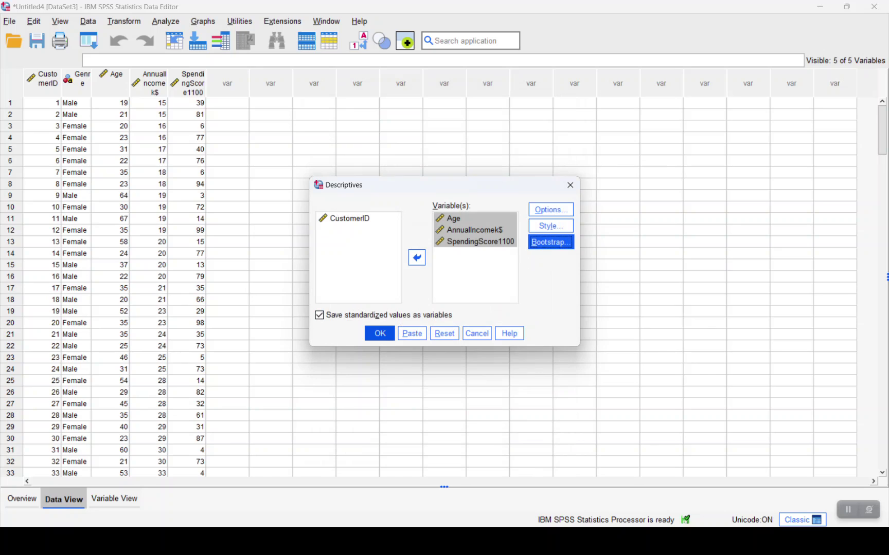
Run the Descriptives analysis and return to the data editor.
left_click(380, 334)
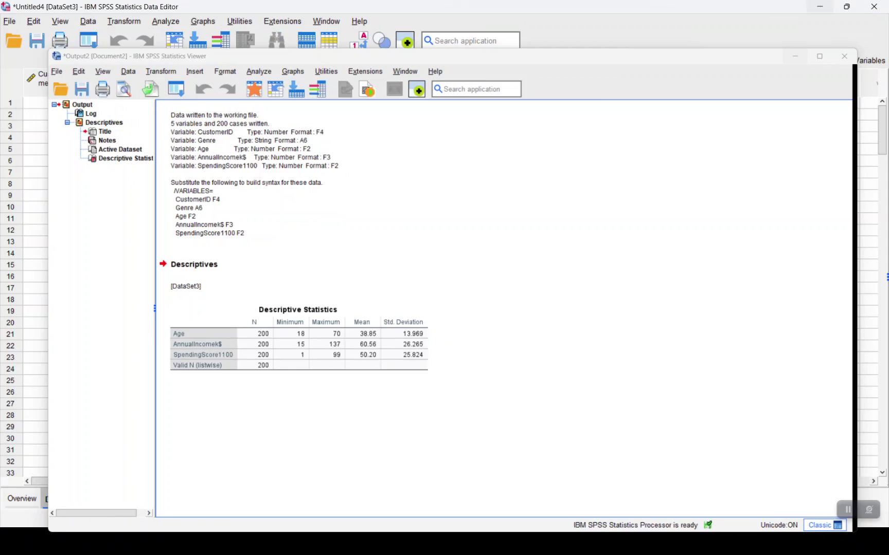
key("alt+Tab")
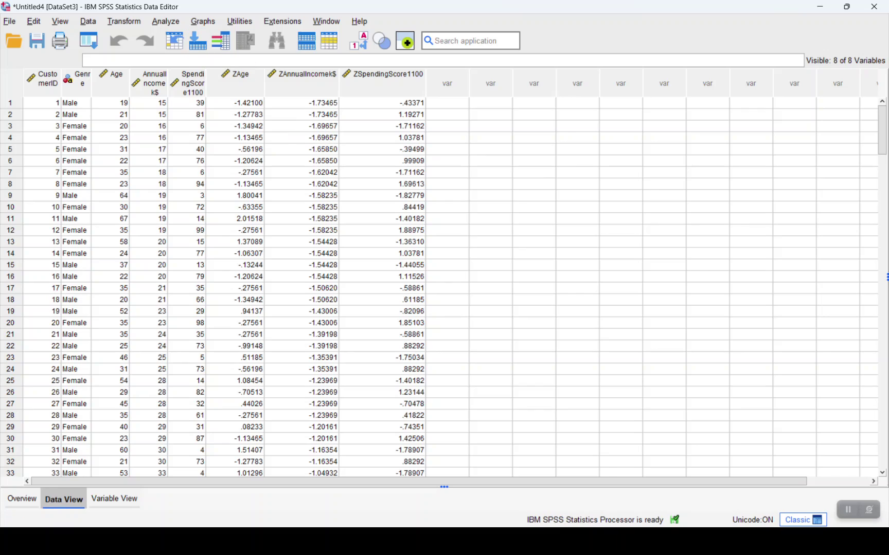
Start a K-Means Cluster analysis using the Z-scores of Age, AnnualIncomek$ and SpendingScore1100 as variables.
key("alt+a")
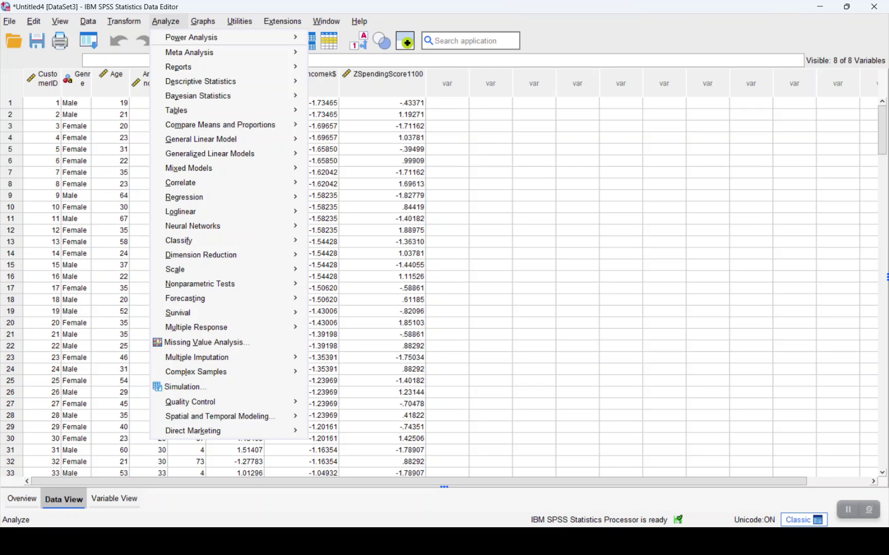
mouse_move(178, 241)
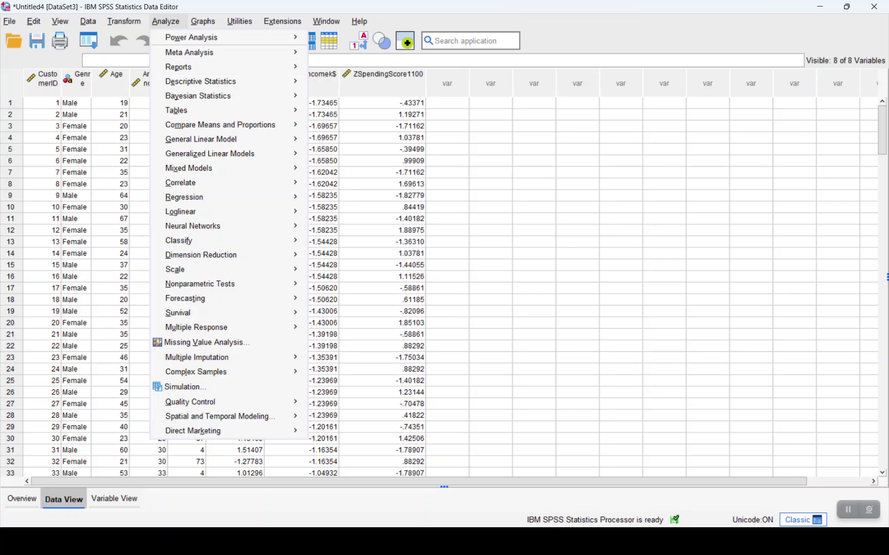
mouse_move(229, 241)
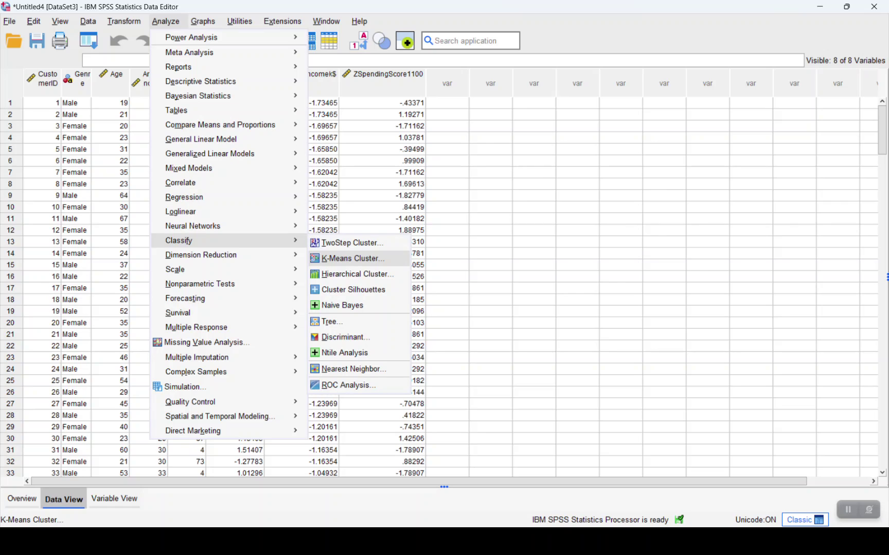
left_click(352, 259)
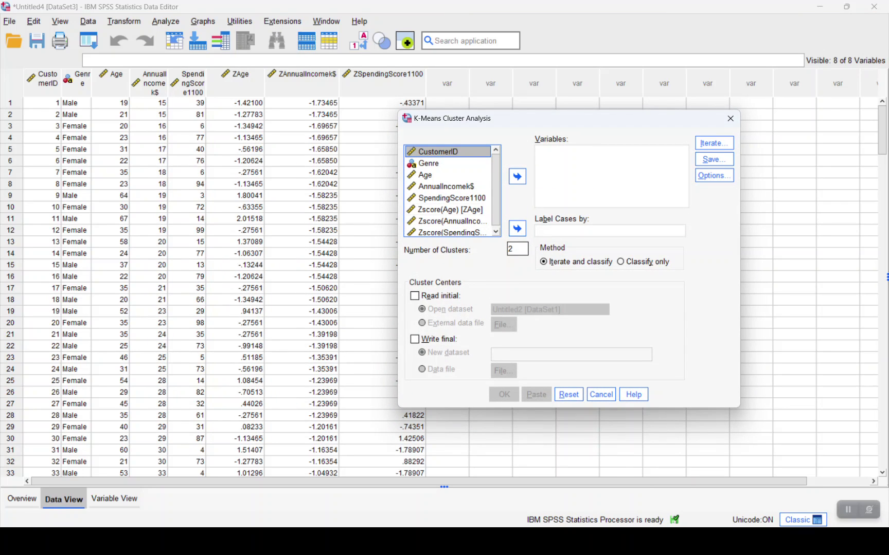
left_click(447, 210)
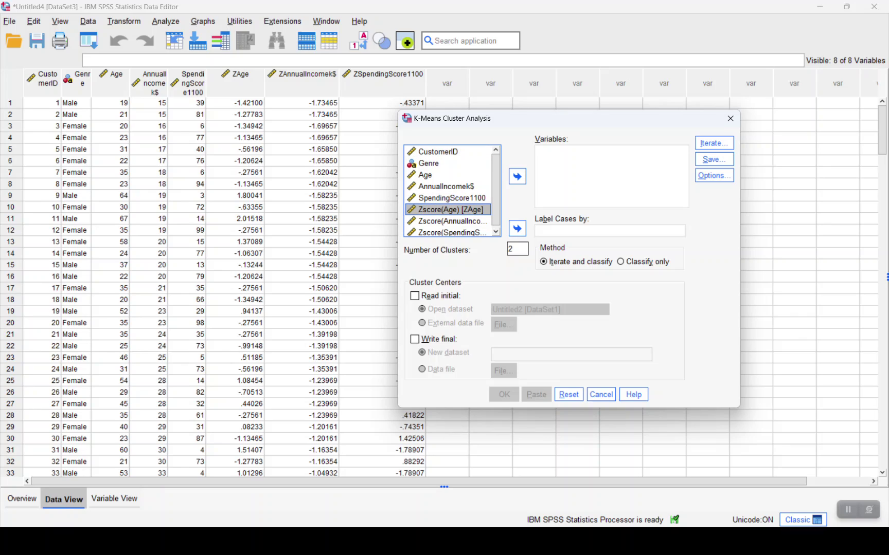
left_click(446, 222, "ctrl")
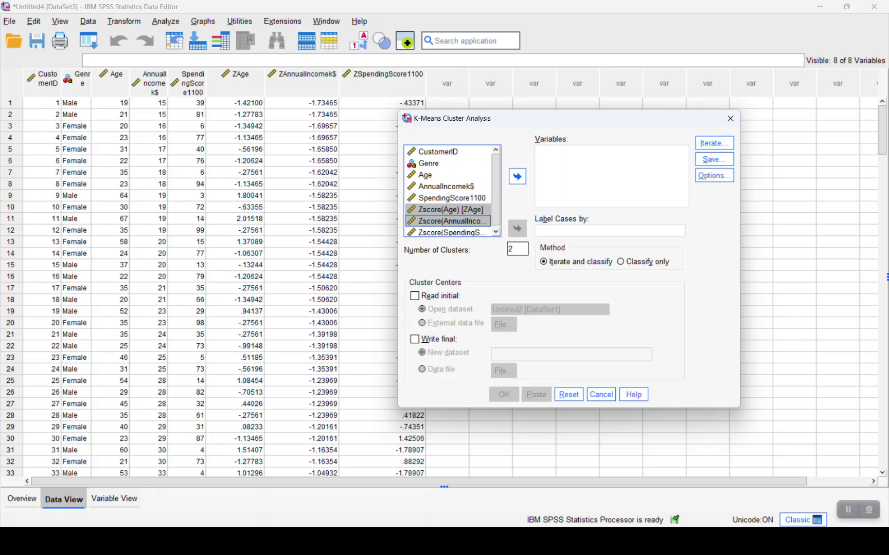
left_click(450, 232, "shift")
left_click_drag(450, 232, 615, 205)
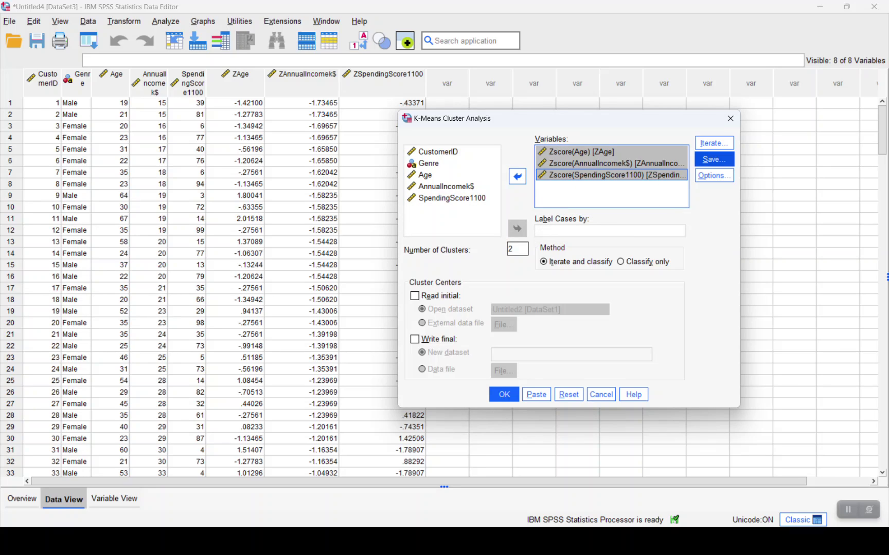
Check the K-Means iteration settings, and enable saving cluster membership as a new variable.
left_click(713, 143)
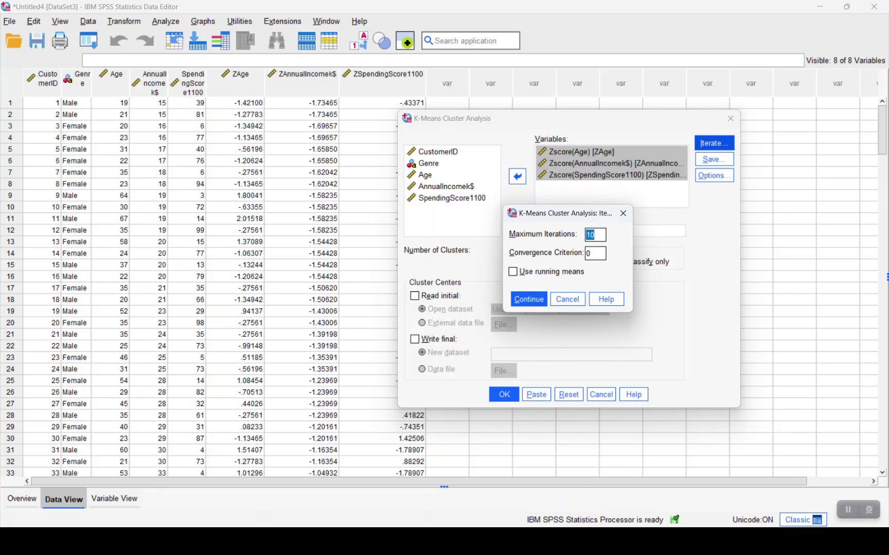
left_click(623, 213)
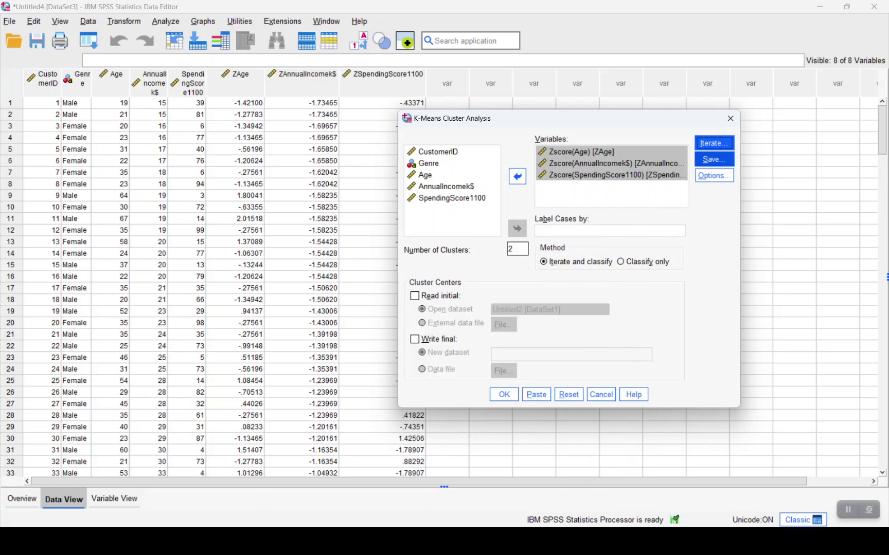
left_click(714, 160)
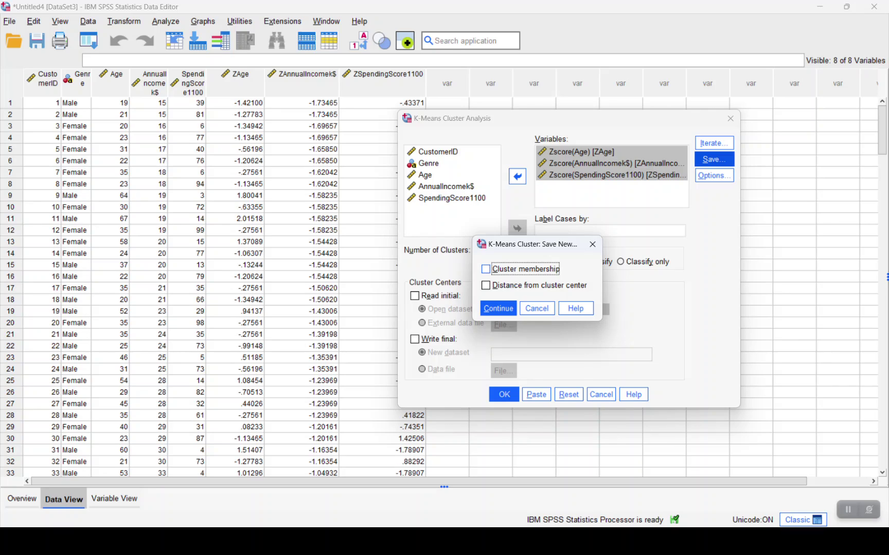
left_click(485, 269)
left_click(497, 309)
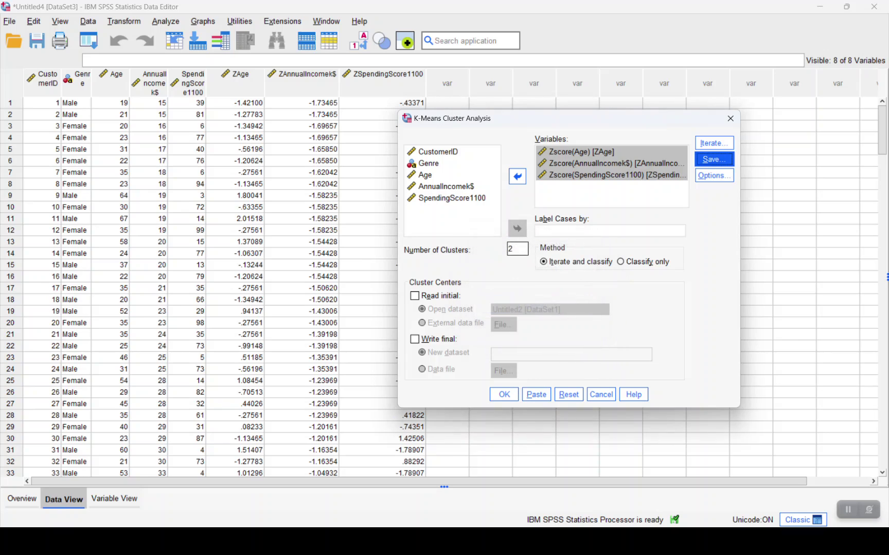
Include the ANOVA table in the K-Means statistics options.
left_click(713, 176)
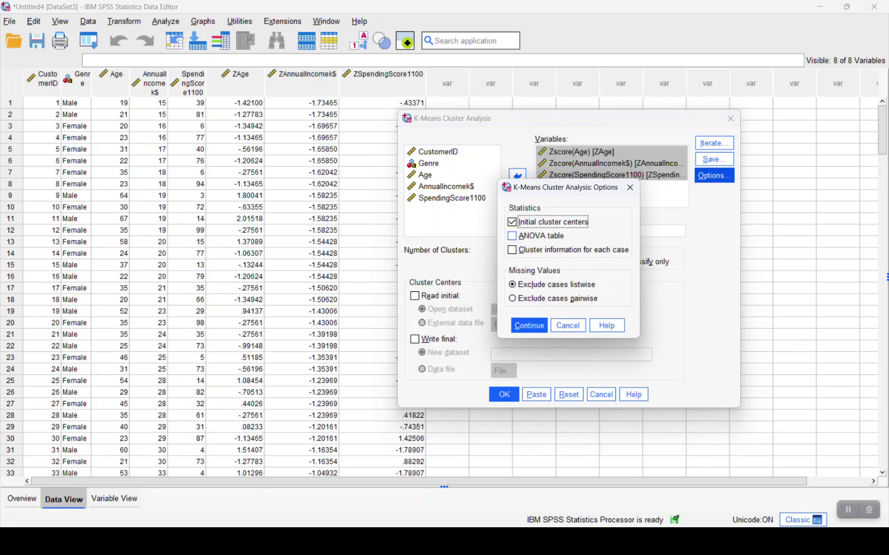
left_click(512, 235)
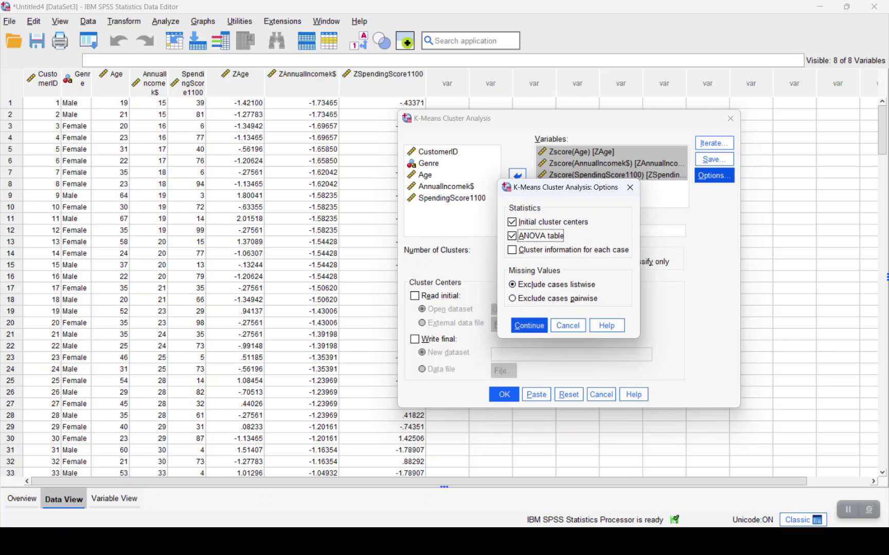
left_click(529, 326)
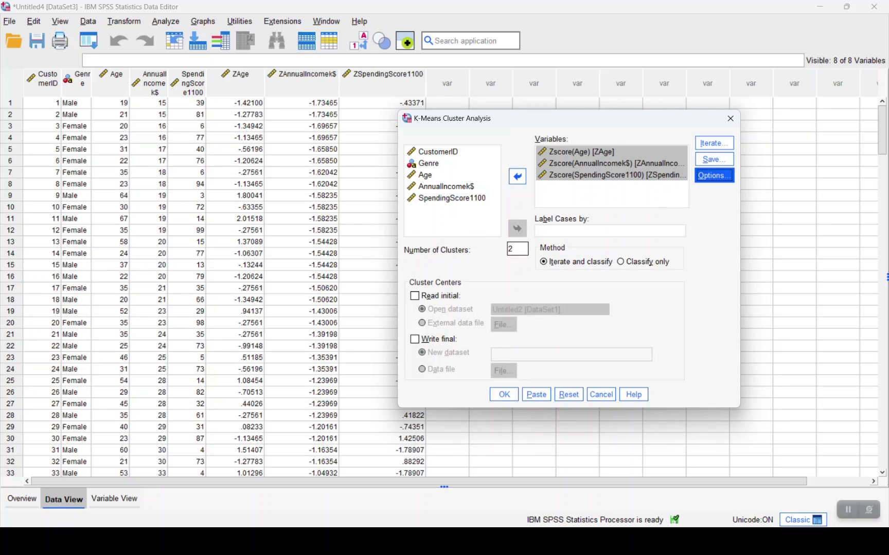
Set the number of clusters to 3 and run the K-Means cluster analysis.
double_click(512, 249)
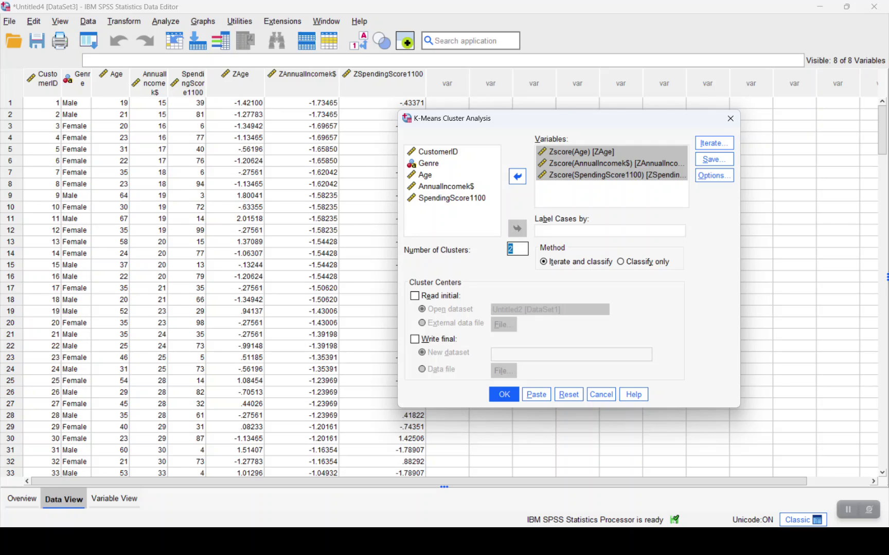
type("3")
key("Return")
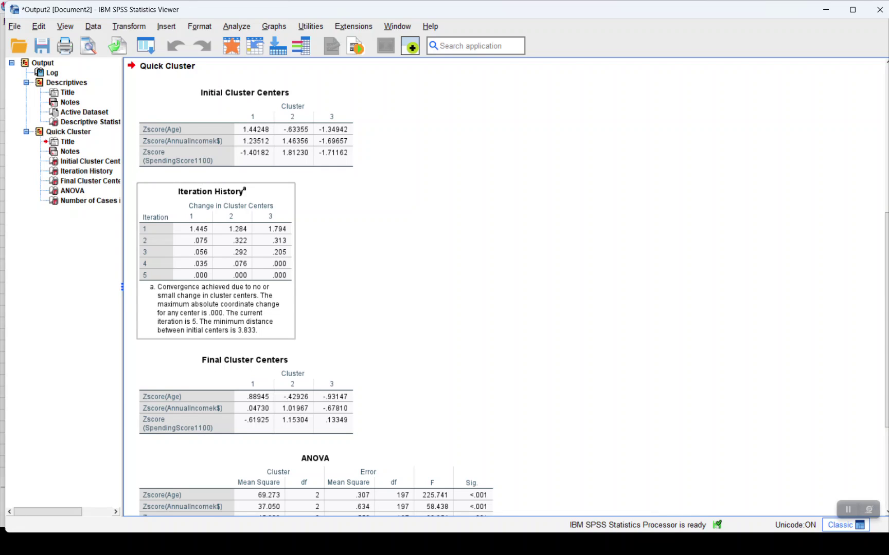
Review the cluster output and open the Final Cluster Centers pivot table for editing.
scroll(316, 309, "down", 3)
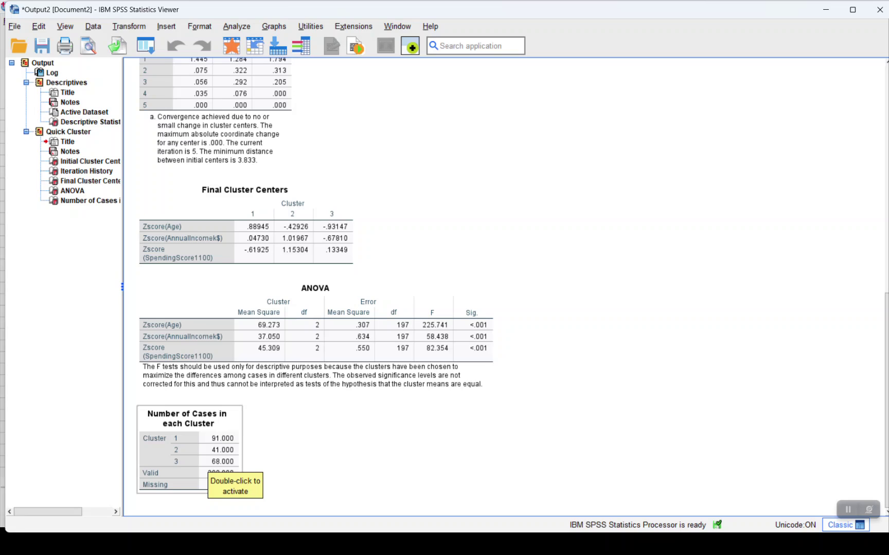
left_click(215, 389)
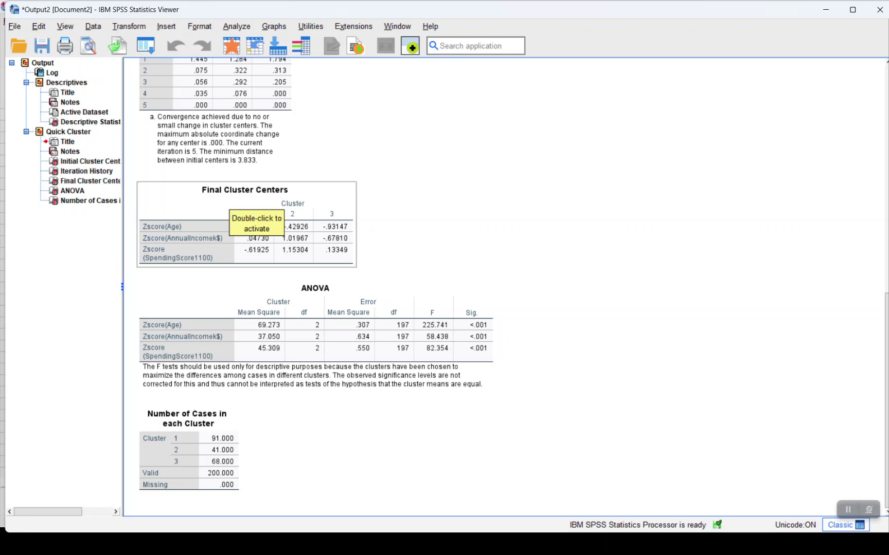
left_click(228, 206)
double_click(234, 206)
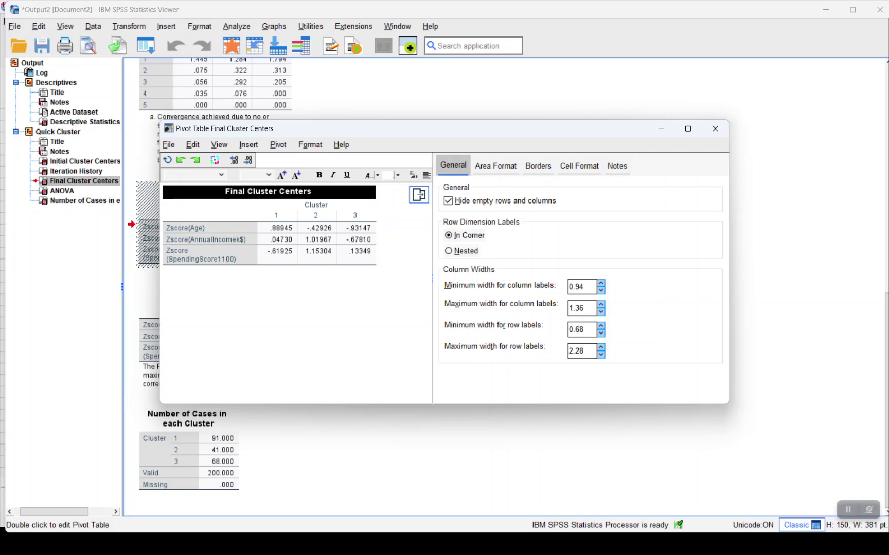
Create a bar graph from all the Z-score values of the three clusters in the Final Cluster Centers table.
left_click_drag(278, 228, 358, 255)
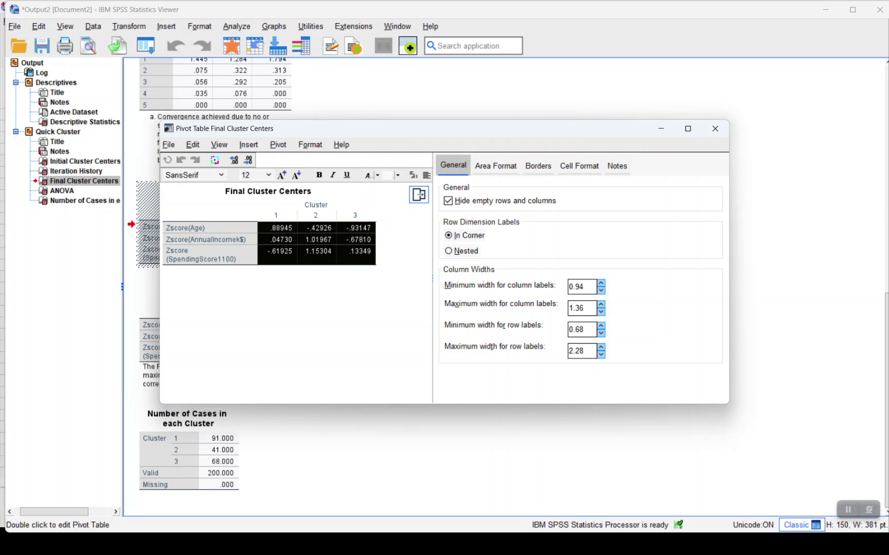
right_click(330, 244)
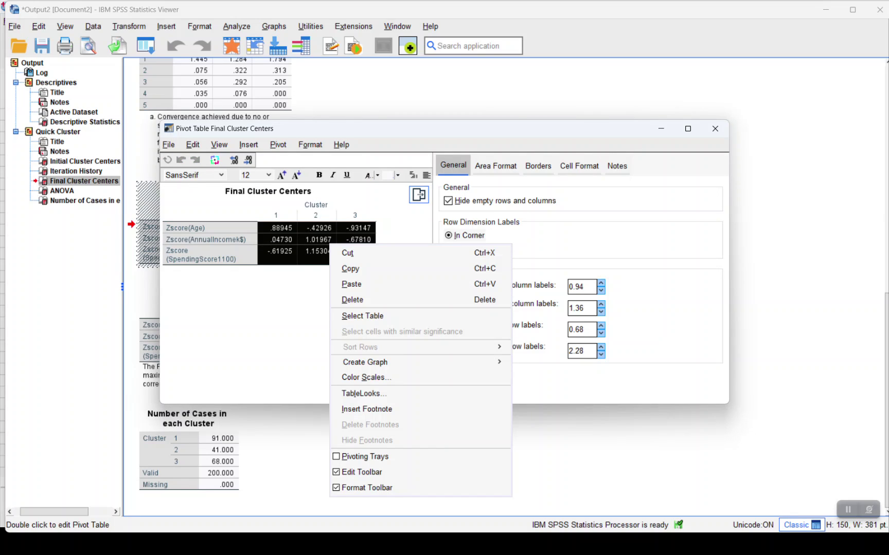
mouse_move(370, 362)
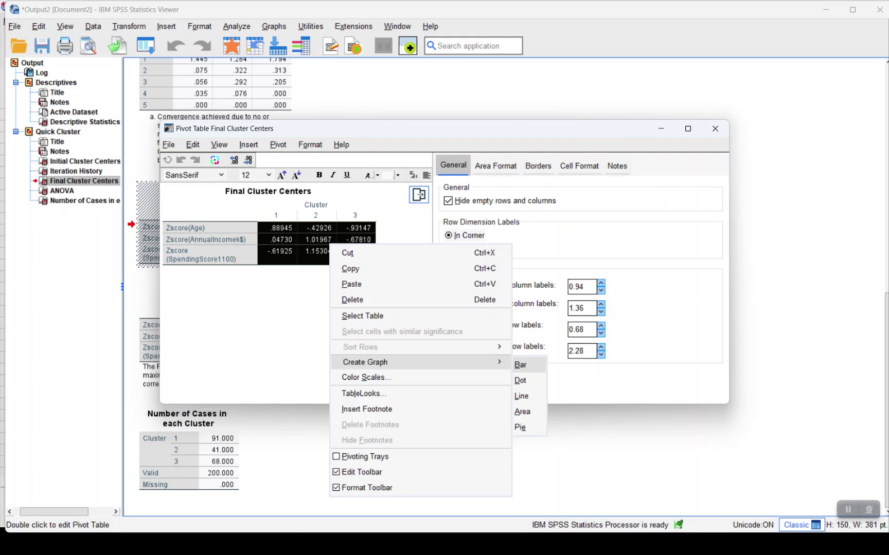
left_click(520, 365)
left_click(383, 460)
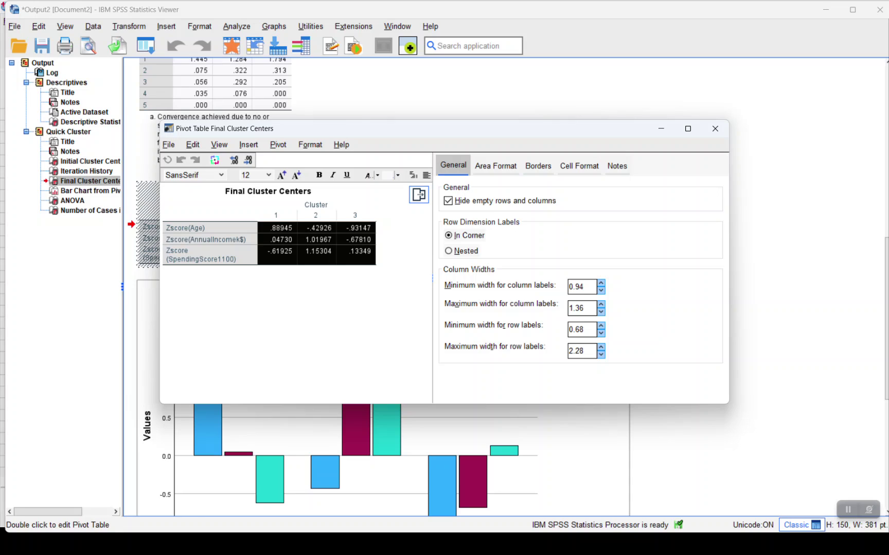